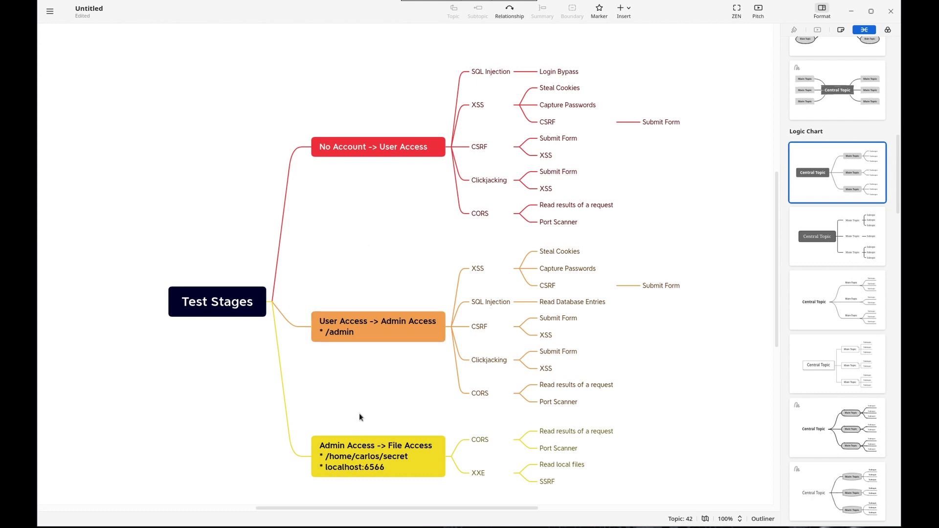
# Shift the map up and inspect the stage topics, Read Database Entries and Login Bypass
pyautogui.moveTo(359, 417); pyautogui.dragTo(358, 392)
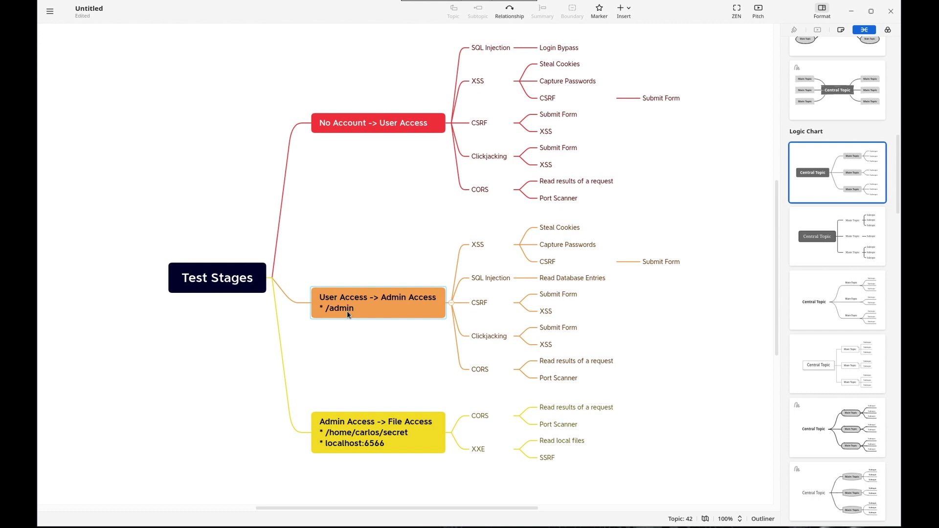
pyautogui.scroll(-1, 363, 327)
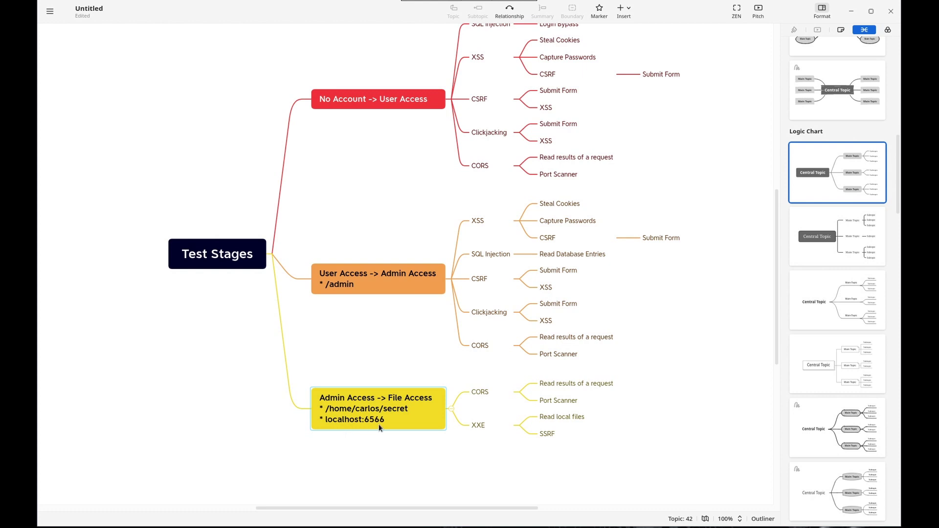
pyautogui.scroll(2, 386, 425)
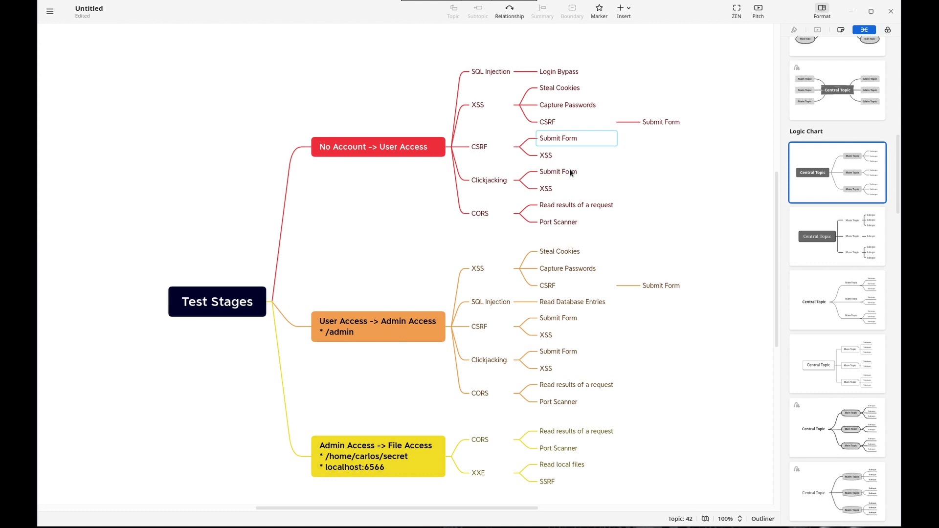
pyautogui.click(558, 304)
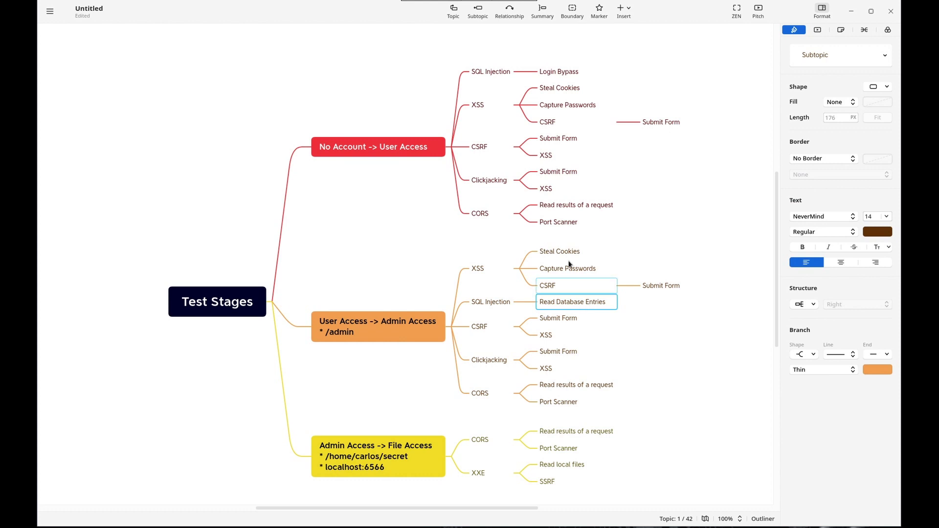
pyautogui.click(553, 73)
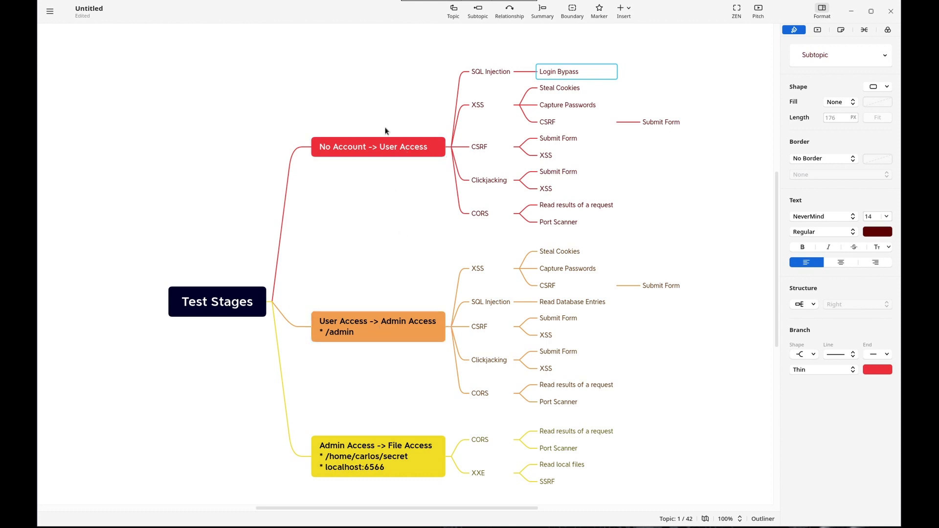
pyautogui.click(377, 144)
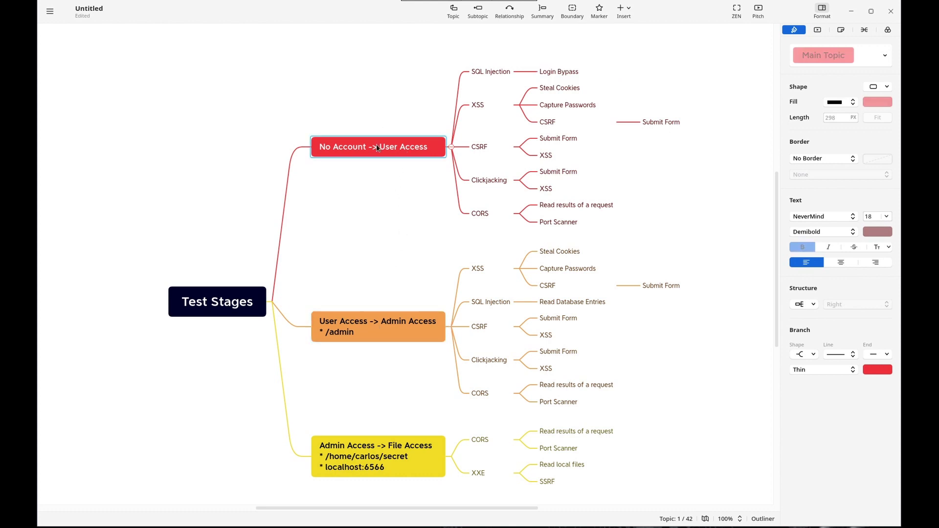
pyautogui.click(393, 331)
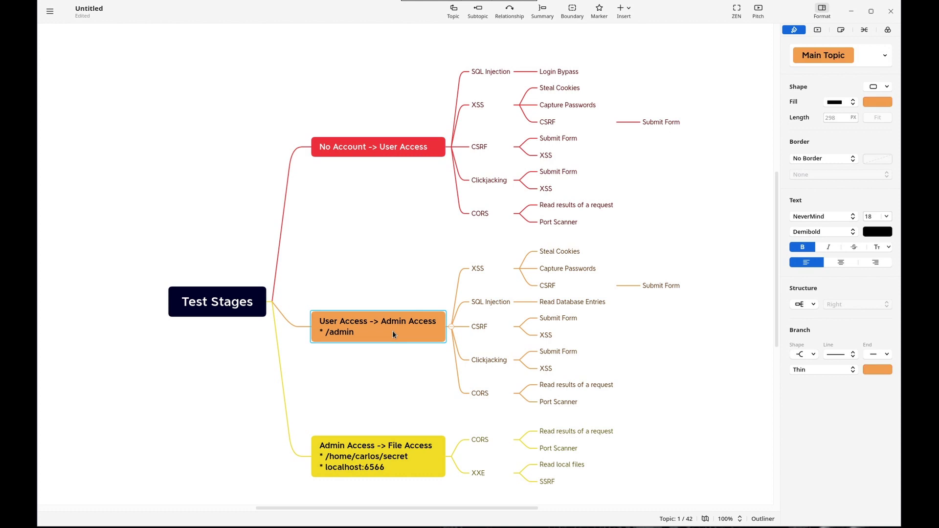
pyautogui.click(559, 303)
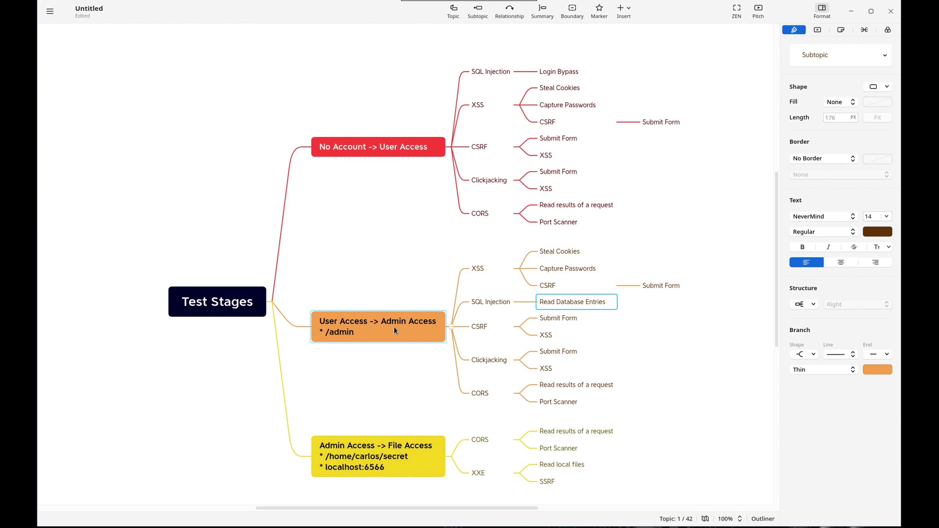
pyautogui.click(559, 73)
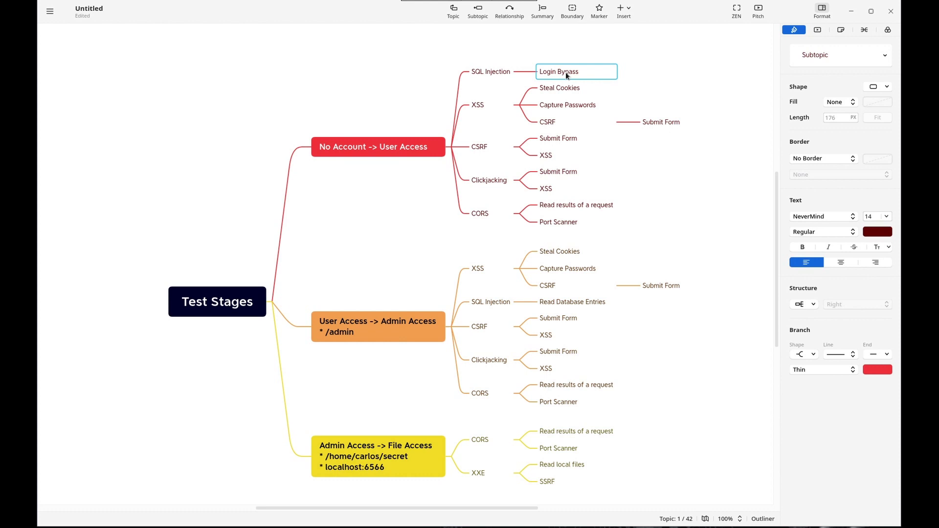
# Review the first stage's XSS branch: Steal Cookies, Capture Passwords, CSRF and Submit Form
pyautogui.click(481, 106)
pyautogui.click(548, 90)
pyautogui.click(556, 106)
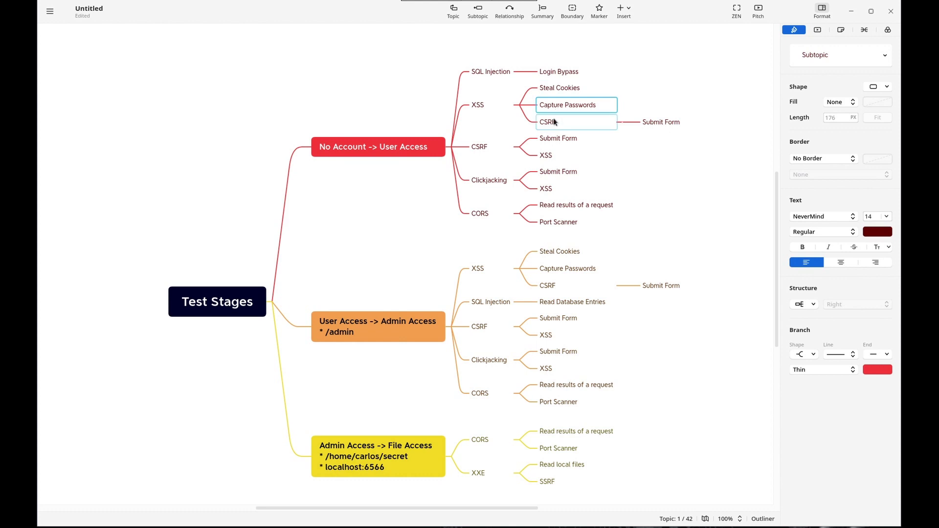
pyautogui.click(547, 125)
pyautogui.click(669, 126)
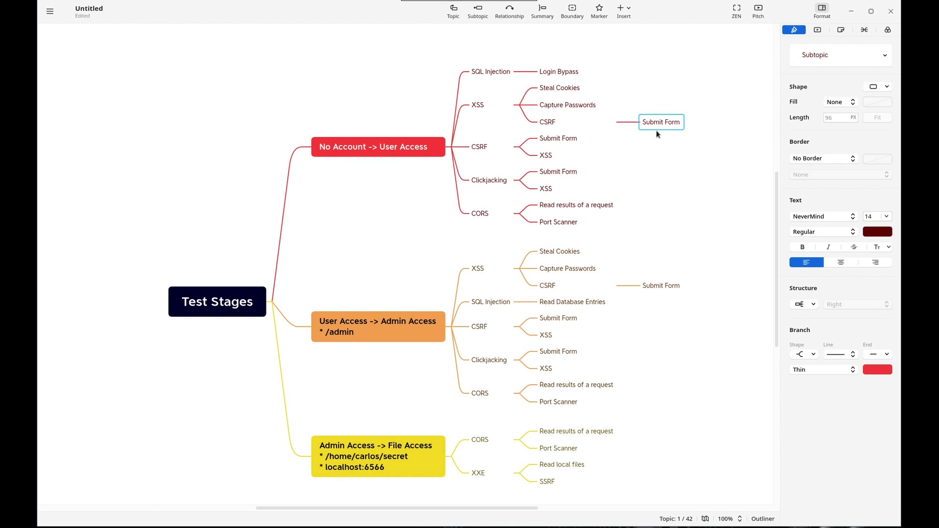
pyautogui.click(557, 125)
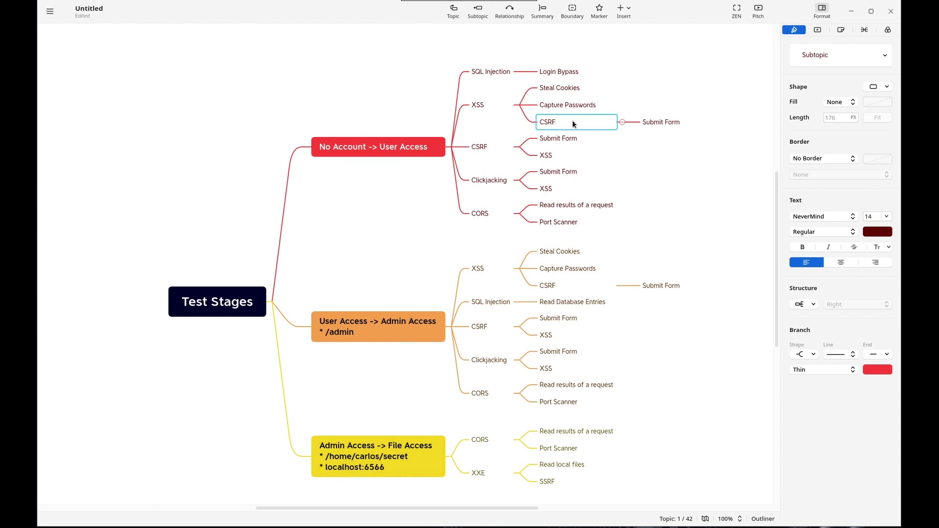
# Review the CSRF and Clickjacking vulnerabilities with their Submit Form and XSS results
pyautogui.click(486, 148)
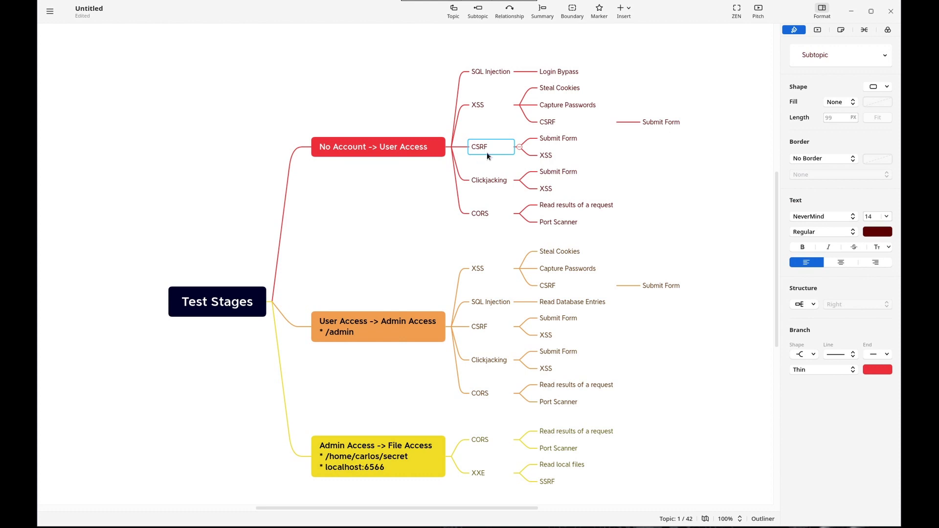
pyautogui.click(558, 143)
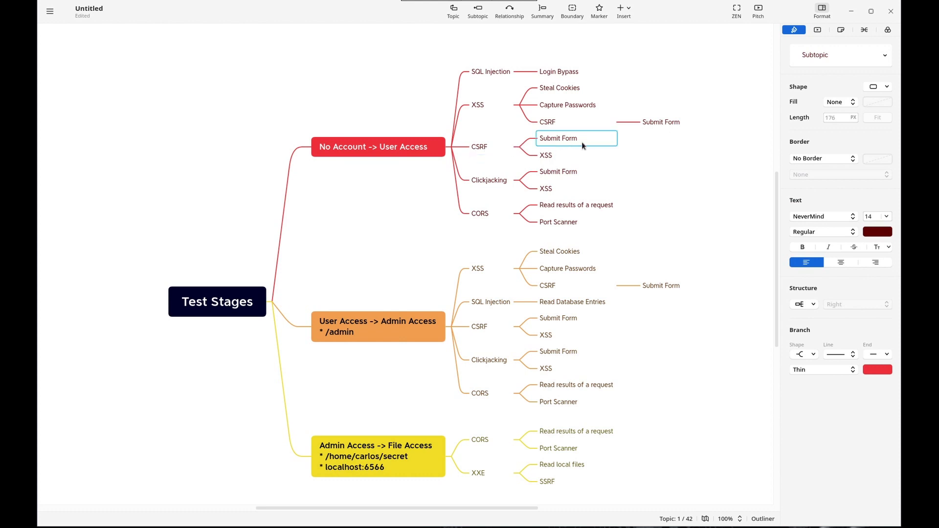
pyautogui.click(553, 123)
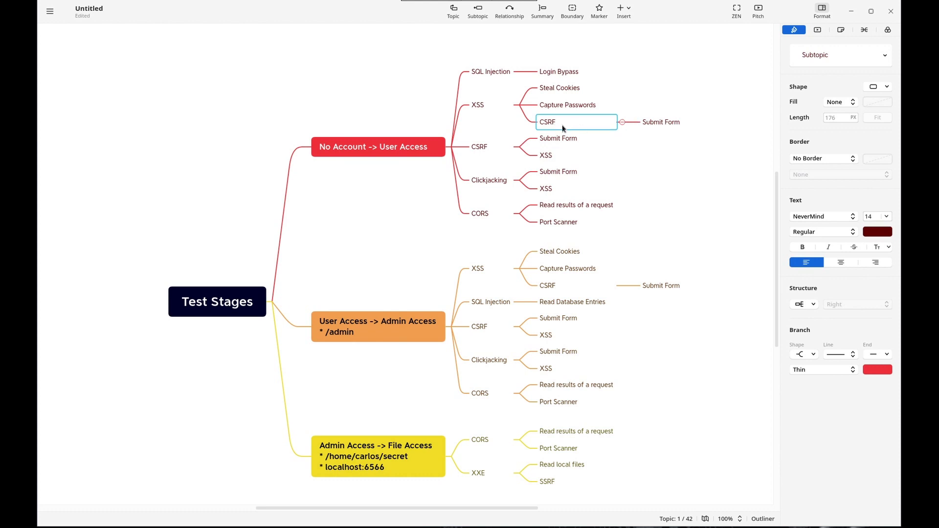
pyautogui.click(552, 159)
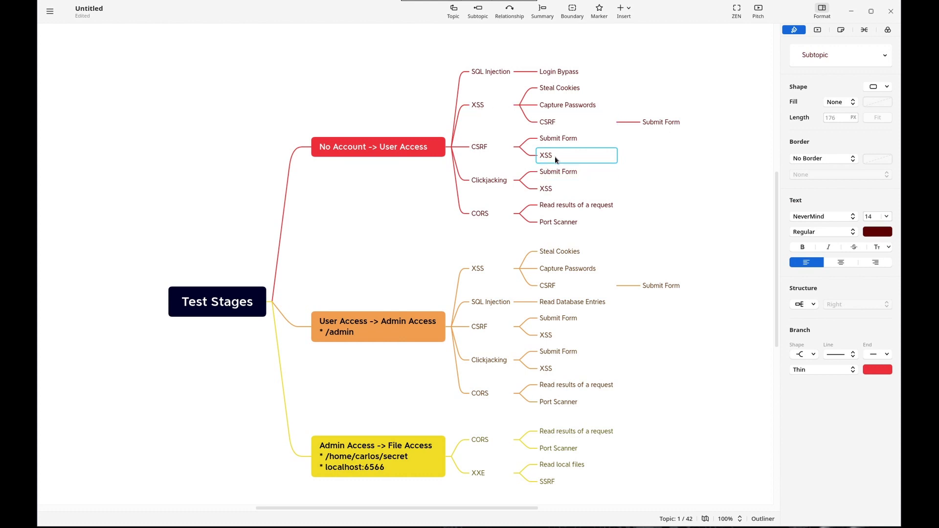
pyautogui.click(491, 181)
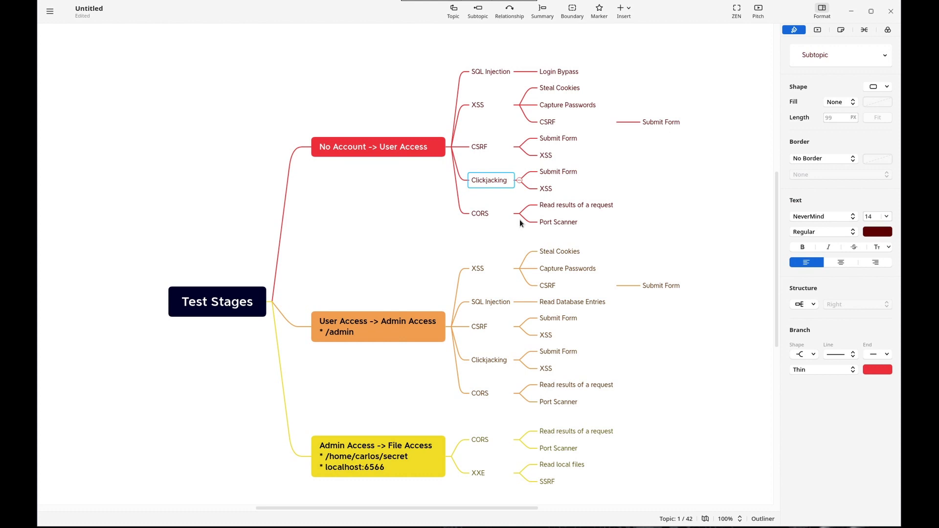
pyautogui.click(547, 191)
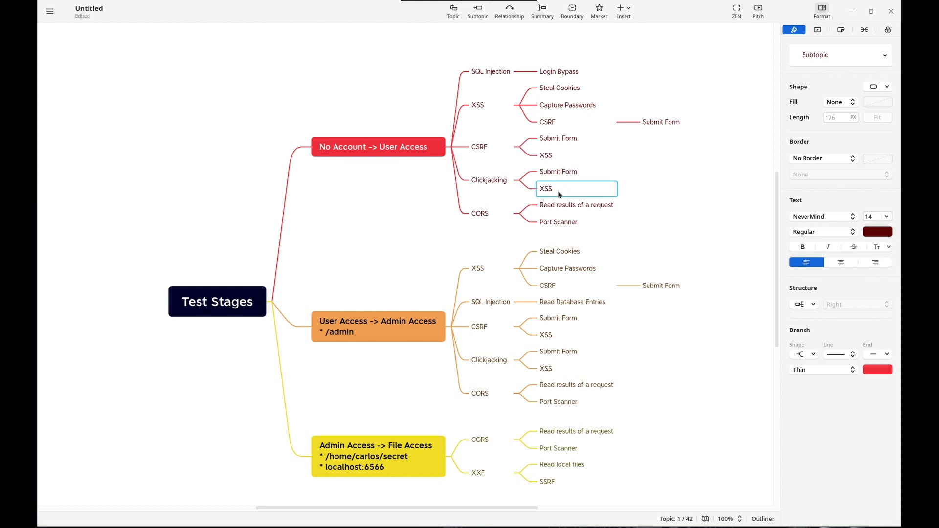
# Delete the Port Scanner result under CORS, dropping the map from 42 to 41 topics
pyautogui.click(477, 216)
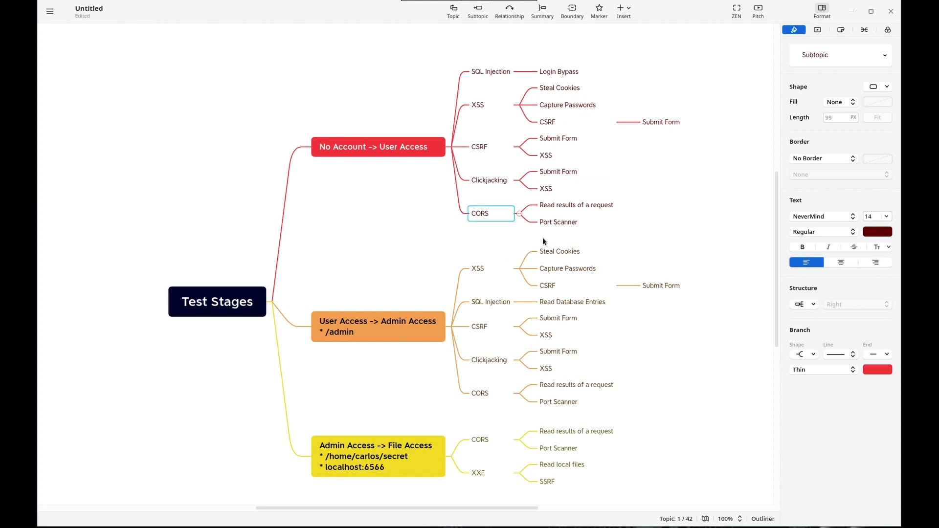
pyautogui.click(564, 206)
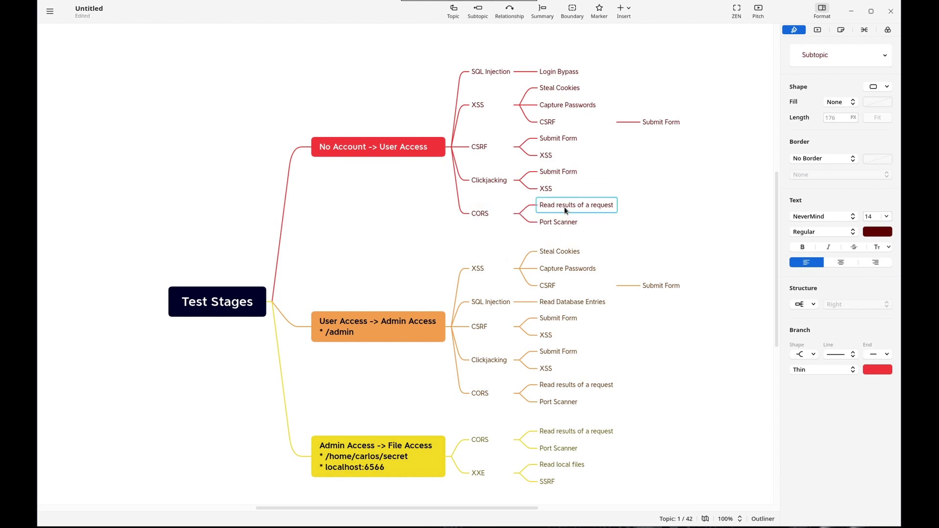
pyautogui.click(558, 224)
pyautogui.press('Delete')
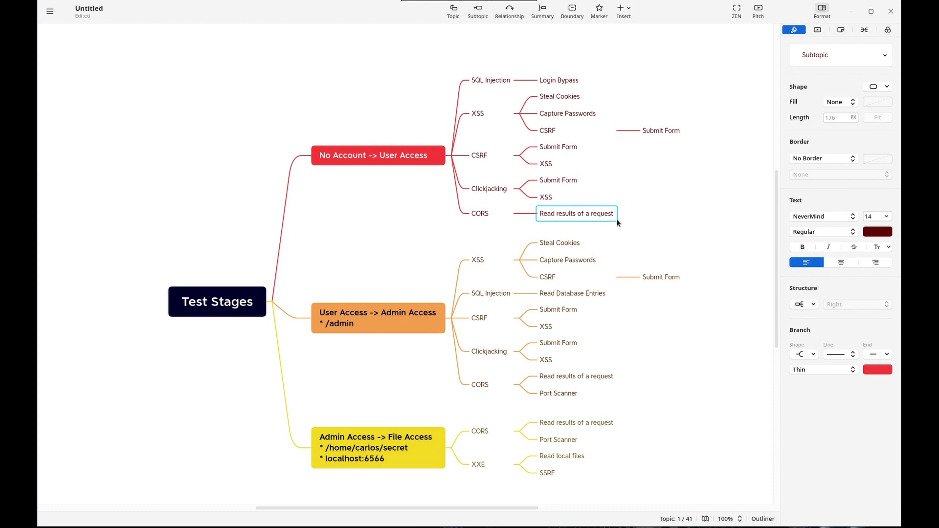
# Check the remaining Read results of a request, Login Bypass and Steal Cookies topics
pyautogui.click(657, 213)
pyautogui.click(578, 217)
pyautogui.click(580, 81)
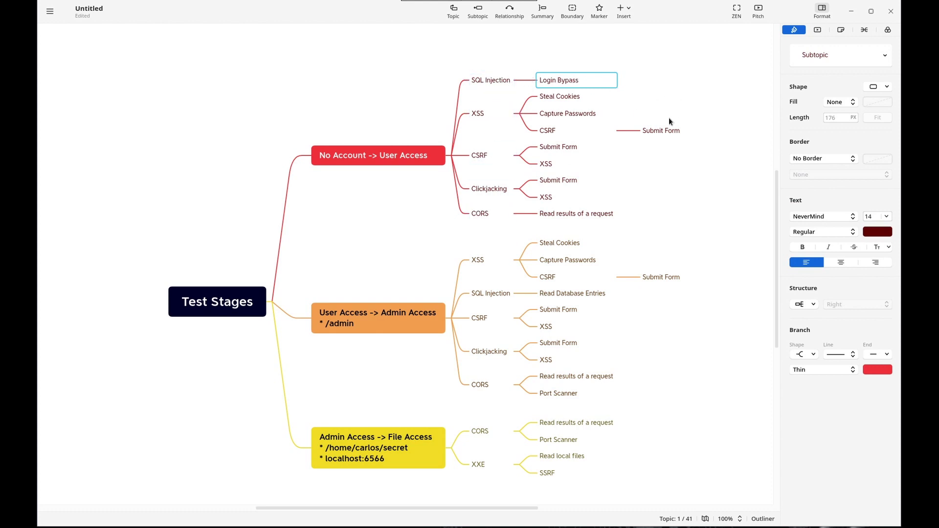
pyautogui.click(584, 97)
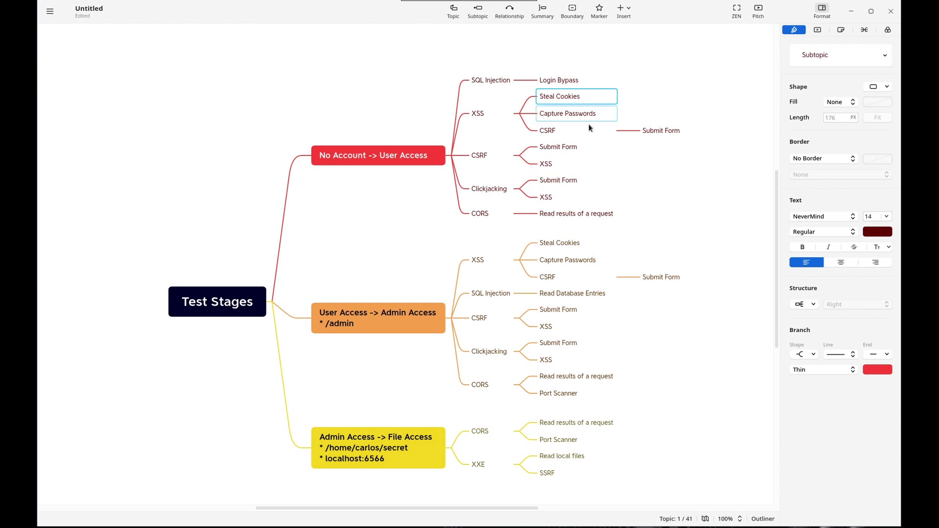
pyautogui.click(604, 215)
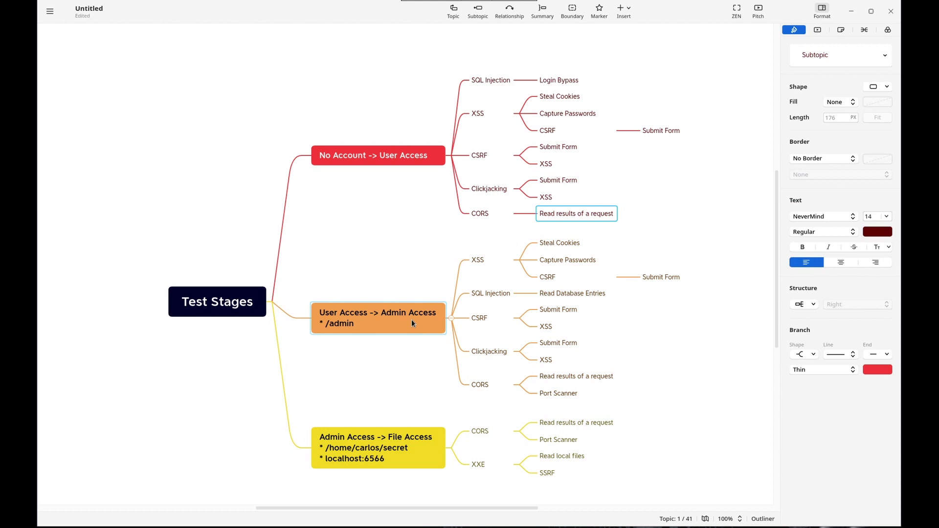
pyautogui.click(577, 245)
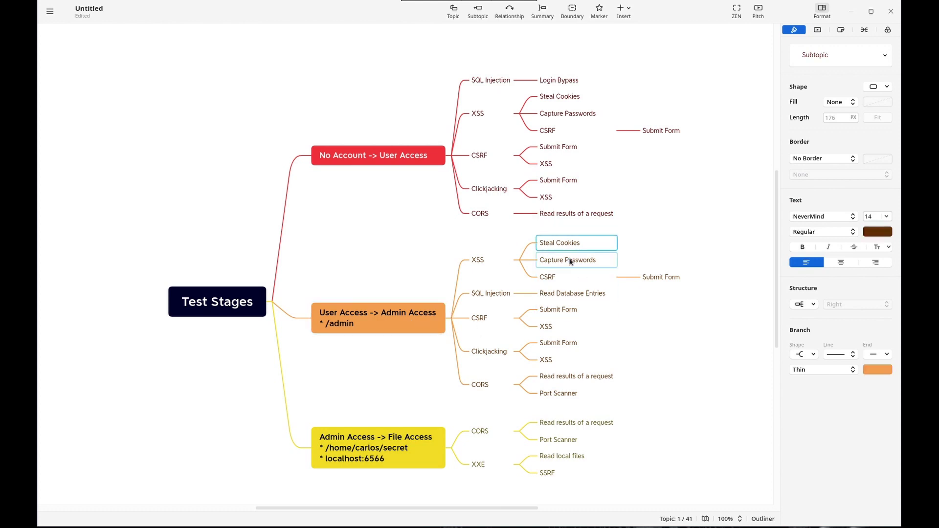
pyautogui.click(567, 266)
pyautogui.click(562, 276)
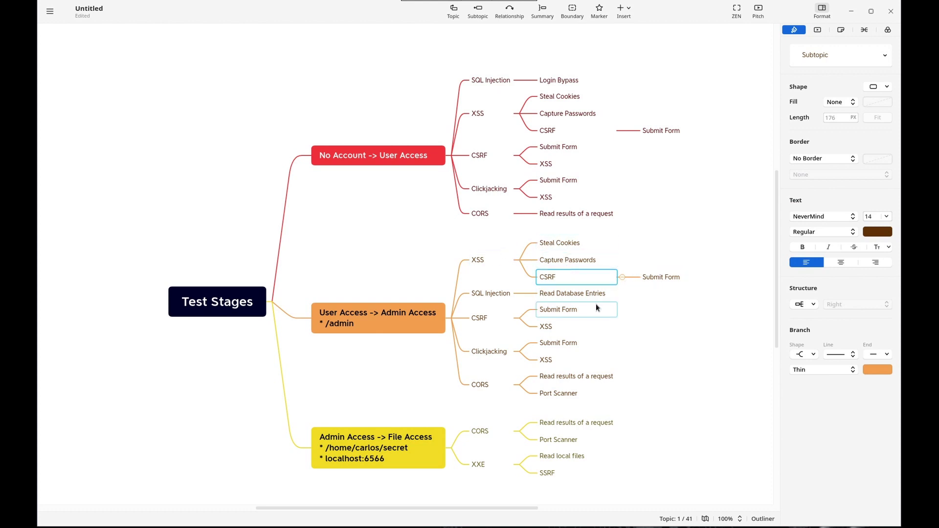
pyautogui.click(582, 298)
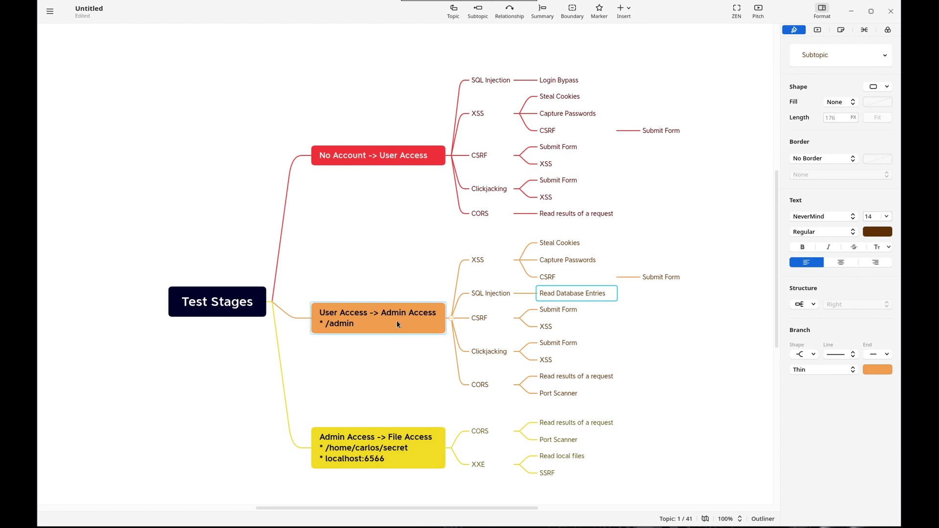
pyautogui.click(576, 310)
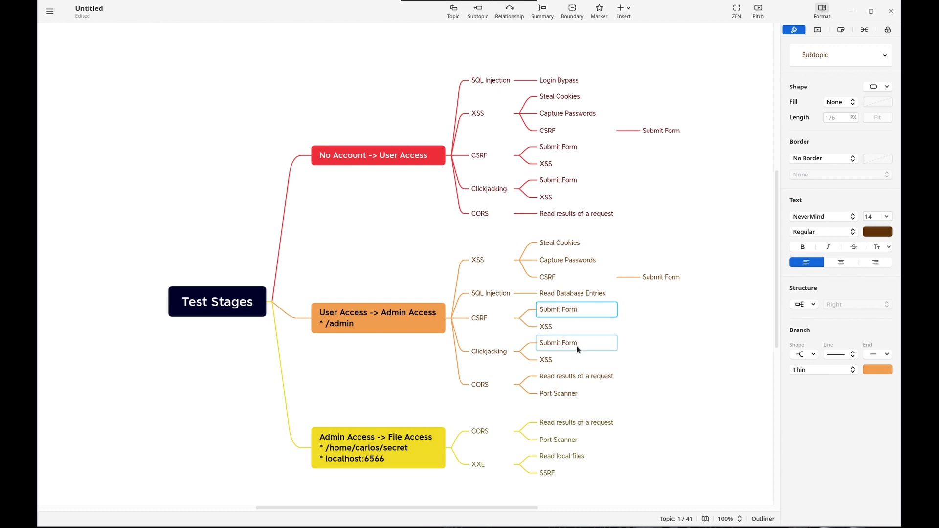
pyautogui.click(581, 378)
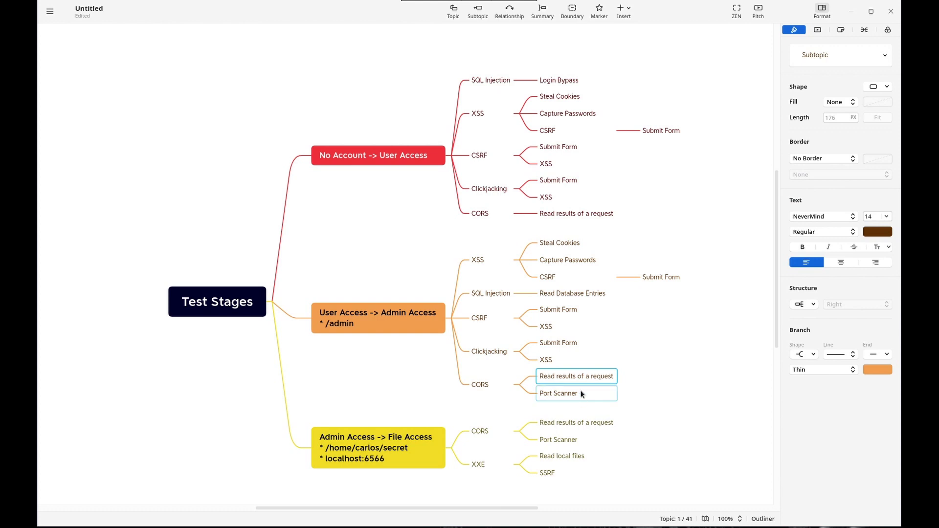
pyautogui.click(581, 394)
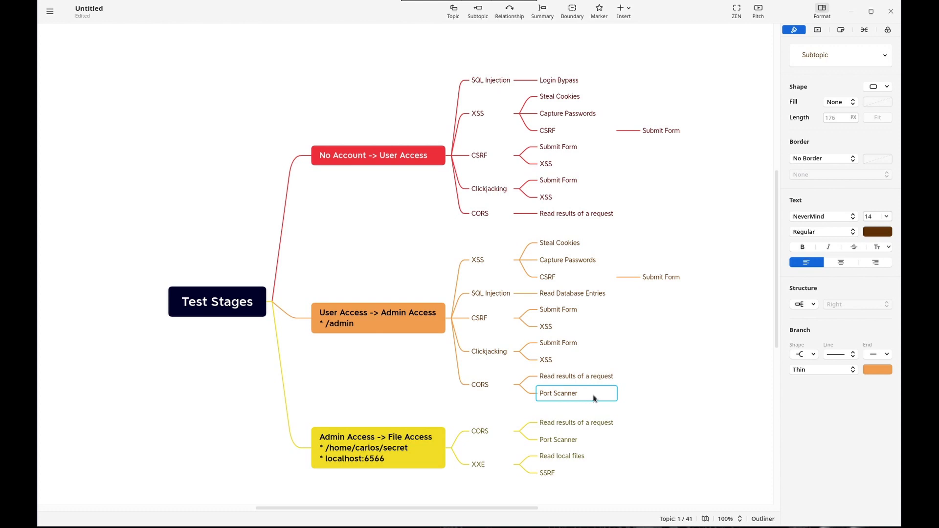
pyautogui.click(668, 391)
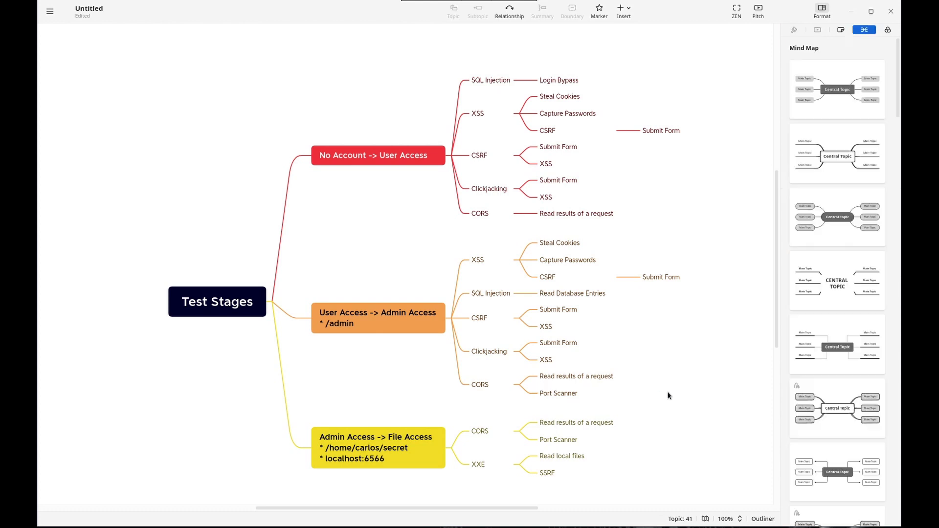
pyautogui.scroll(-1, 654, 357)
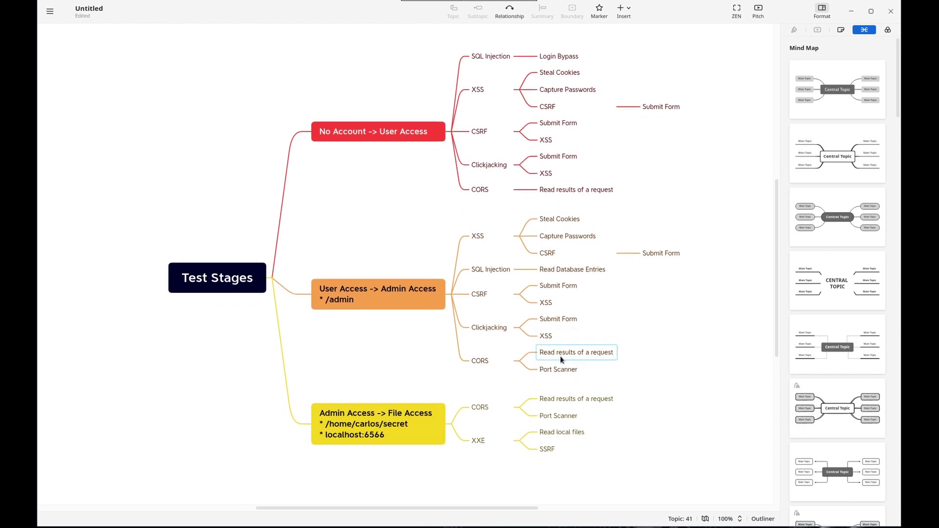
pyautogui.click(478, 364)
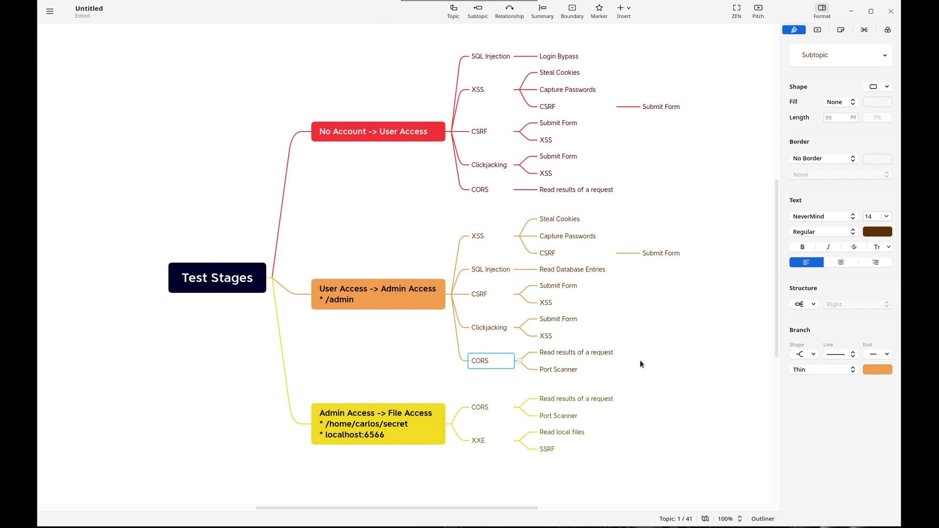
pyautogui.scroll(-3, 641, 364)
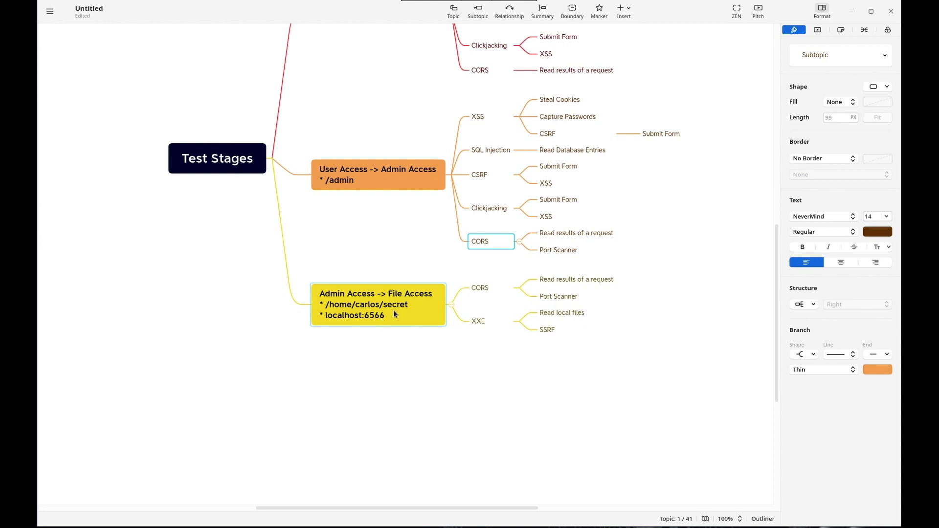
# Check the yellow branch's CORS, XXE, Read local files and SSRF, ending on Port Scanner under CORS
pyautogui.click(485, 290)
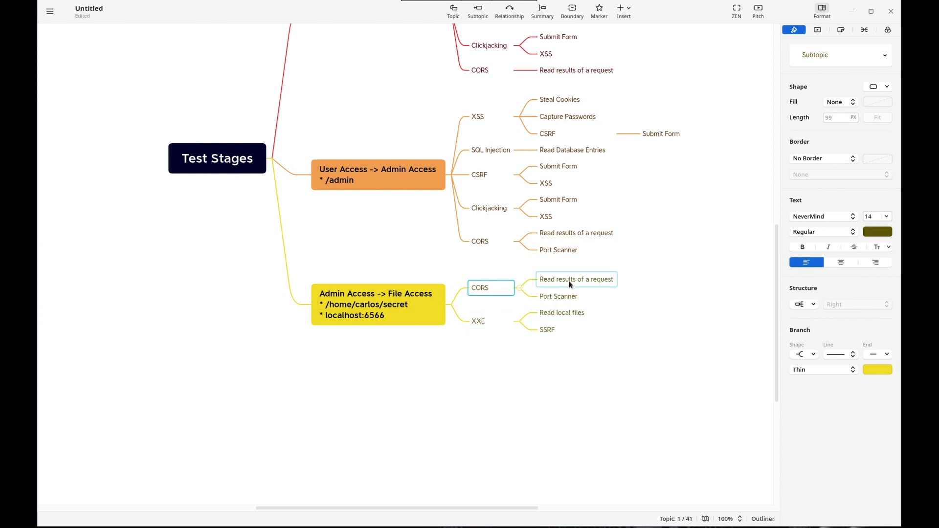
pyautogui.click(481, 321)
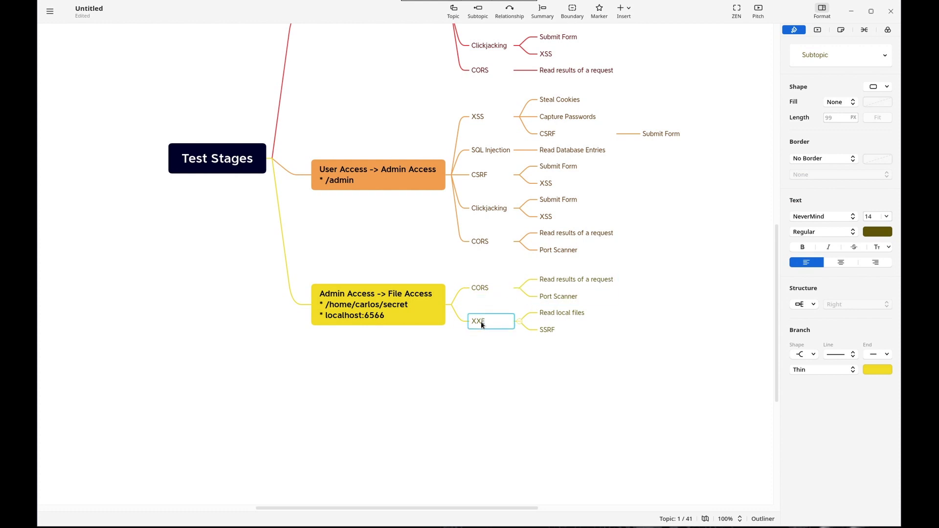
pyautogui.click(576, 316)
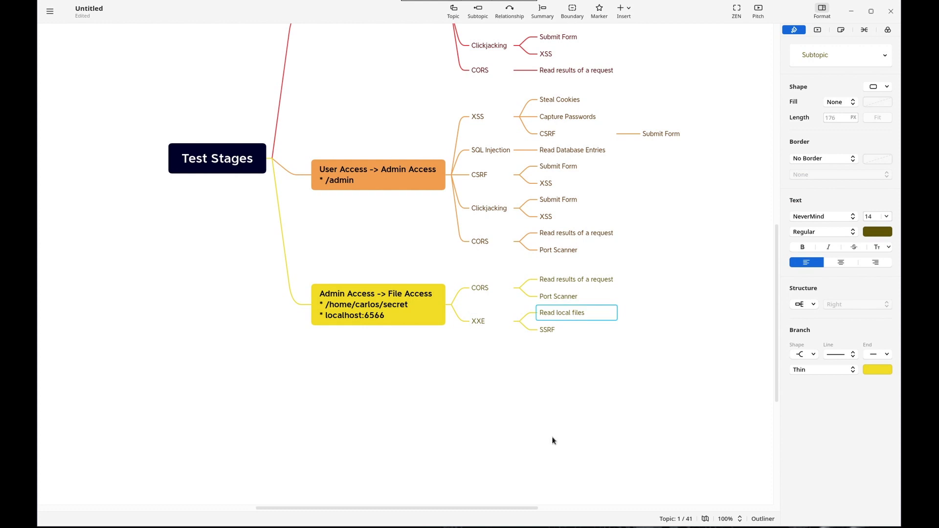
pyautogui.click(550, 331)
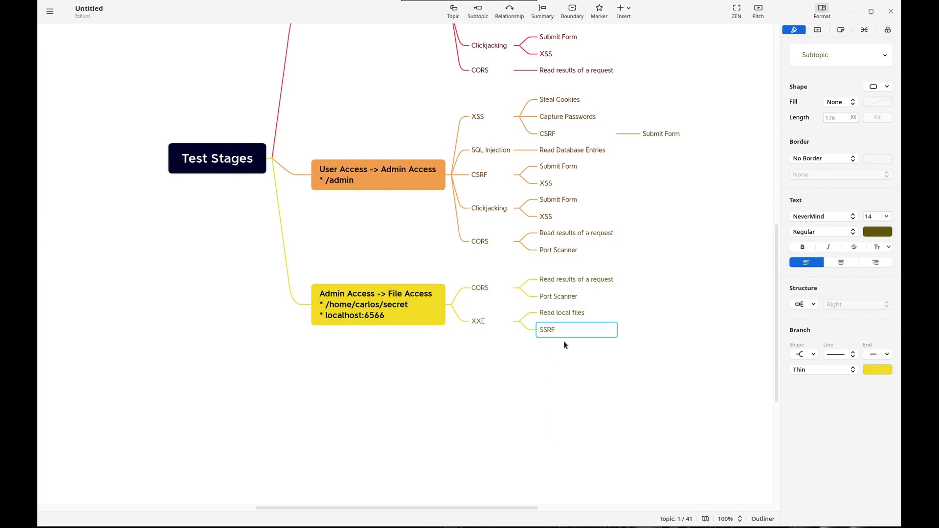
pyautogui.click(573, 297)
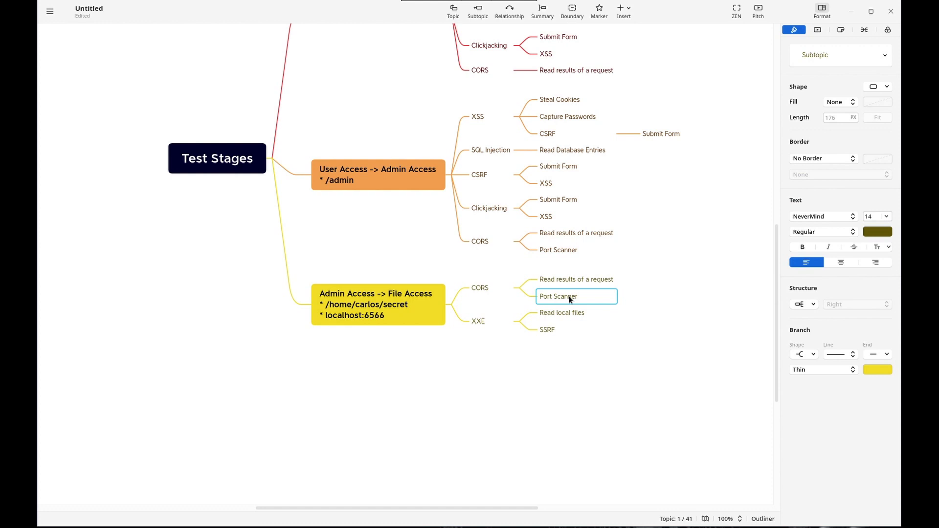
# Delete Port Scanner under the yellow CORS, leaving only Read results of a request
pyautogui.press('Delete')
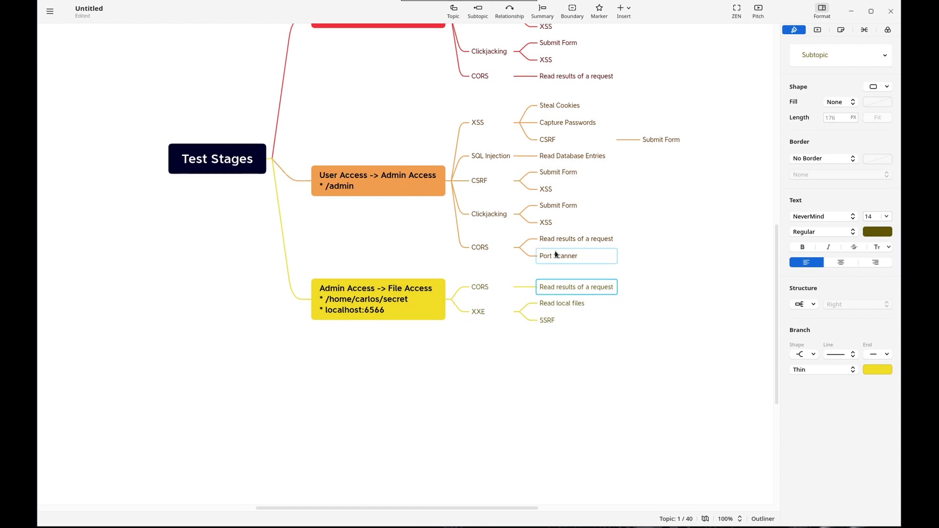
pyautogui.click(620, 382)
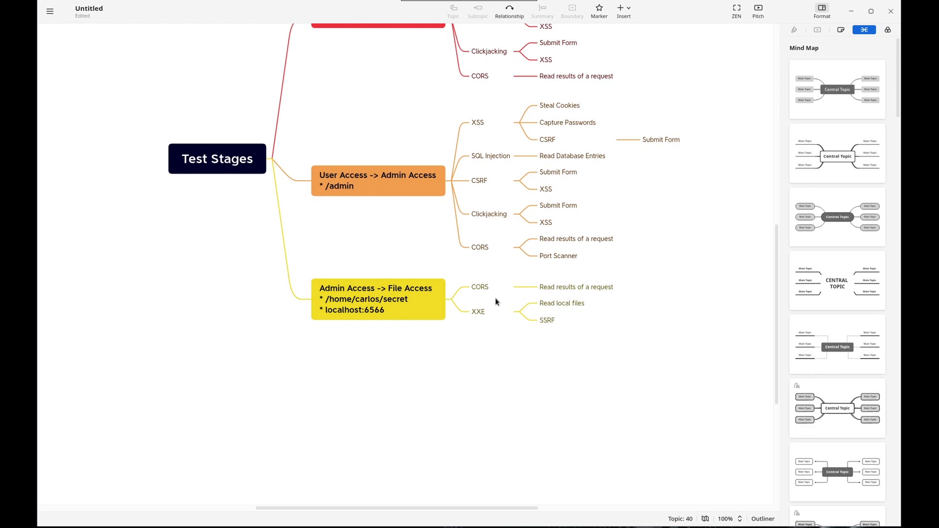
pyautogui.click(483, 285)
pyautogui.click(480, 386)
pyautogui.click(580, 286)
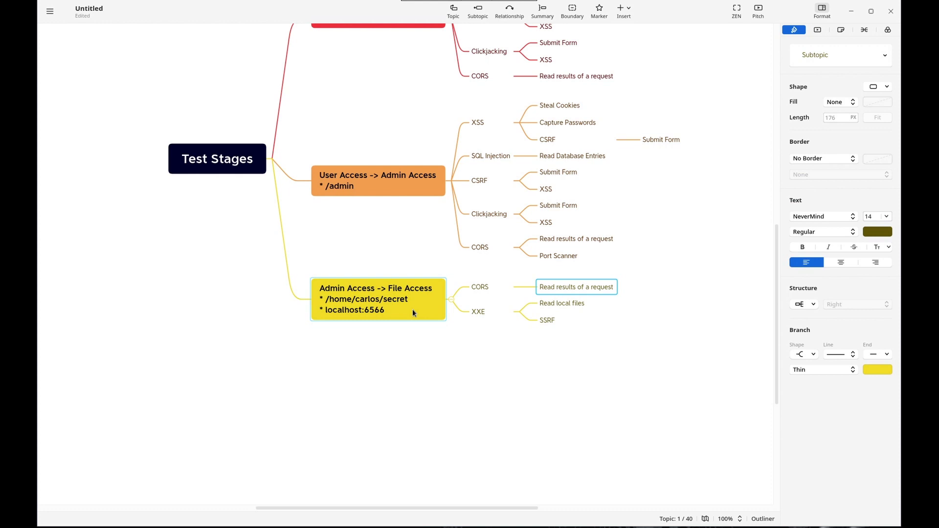
pyautogui.click(623, 404)
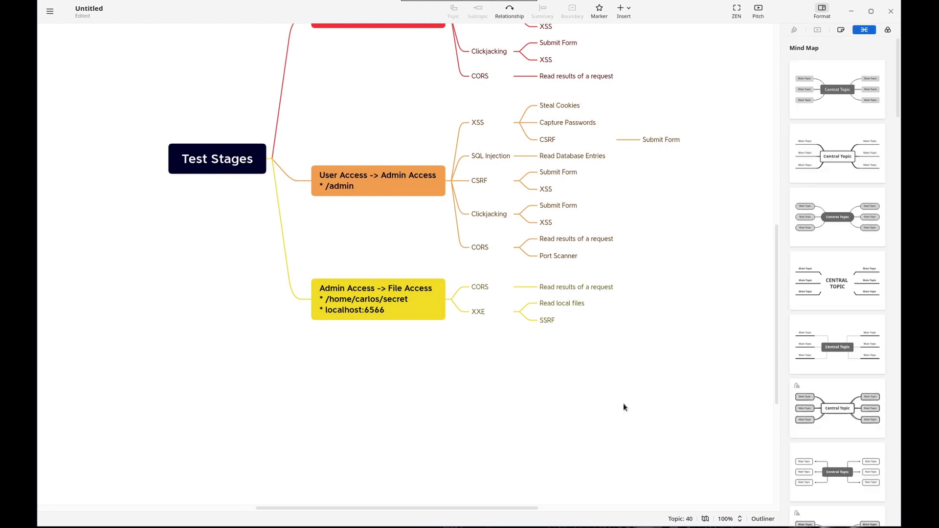
# Scroll around the canvas to view the full 40-topic map
pyautogui.scroll(3, 624, 403)
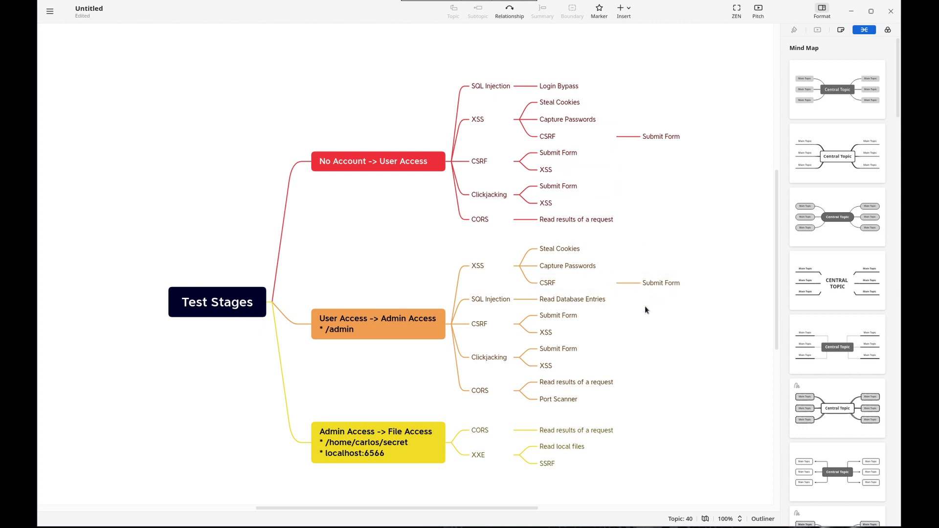
pyautogui.scroll(-1, 645, 307)
pyautogui.scroll(-1, 645, 307)
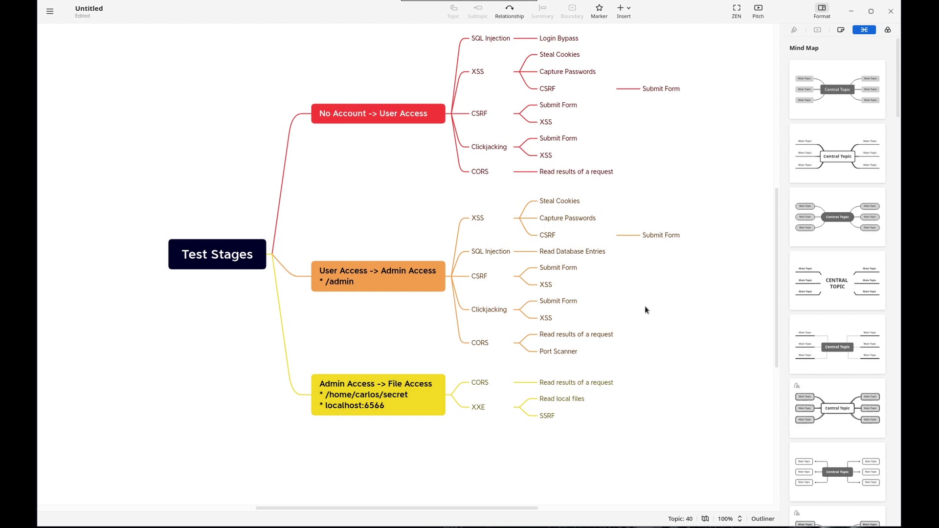
pyautogui.scroll(2, 645, 309)
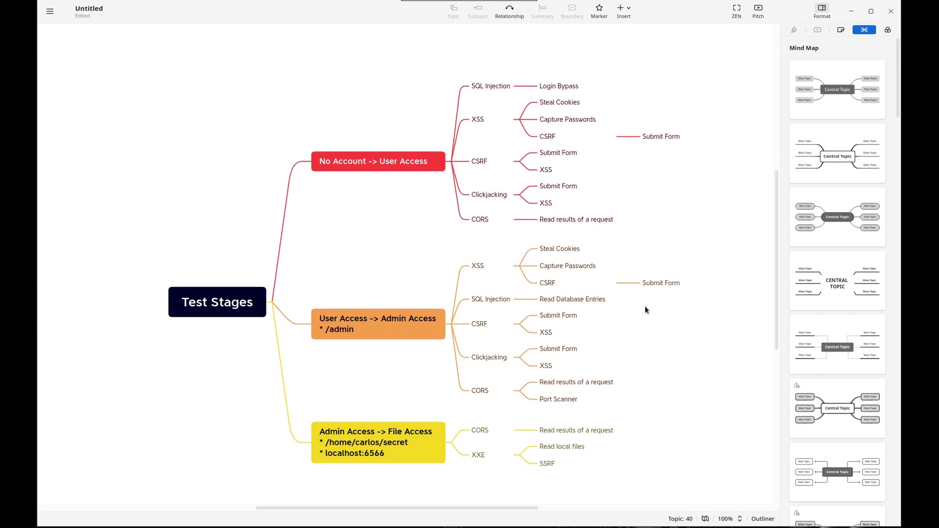
pyautogui.scroll(-2, 645, 308)
pyautogui.scroll(3, 645, 308)
pyautogui.scroll(-1, 645, 309)
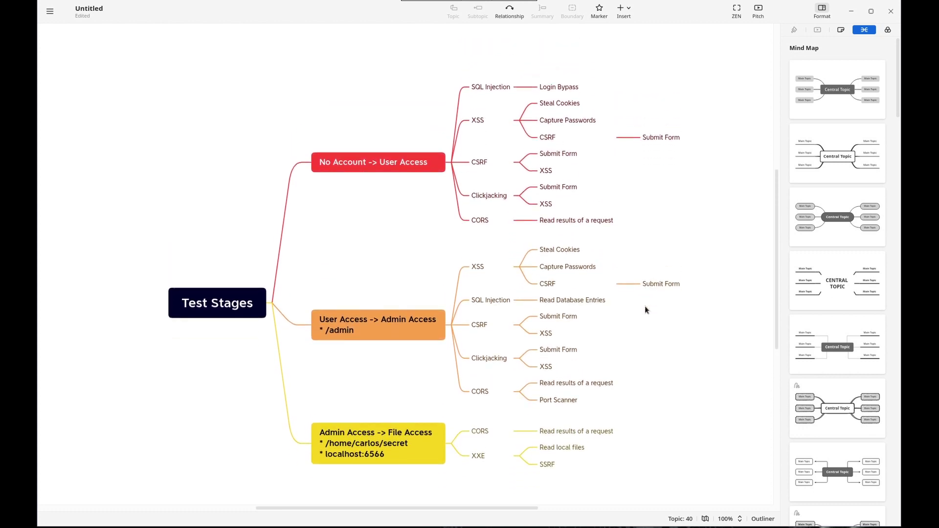